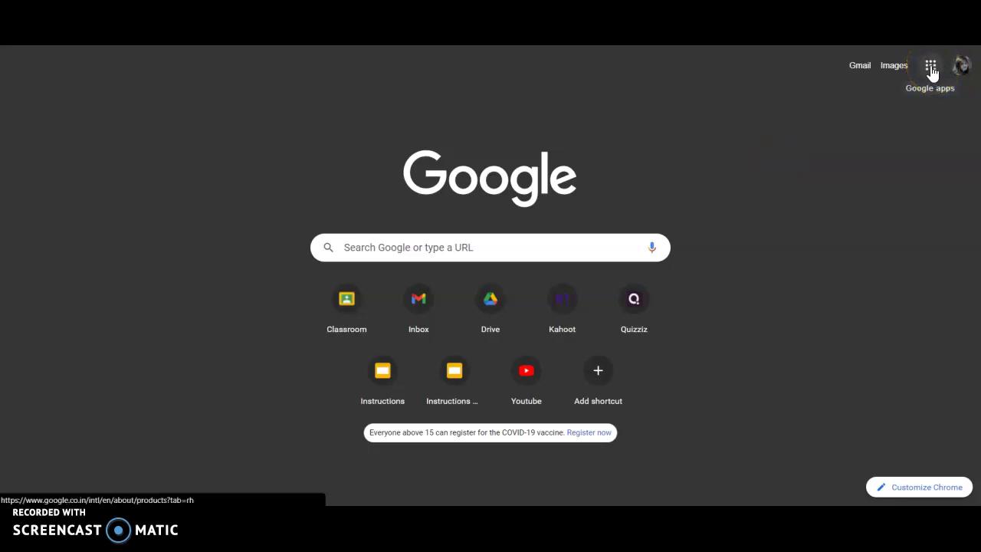
Open the Google apps panel from the Chrome new tab page.
click(931, 71)
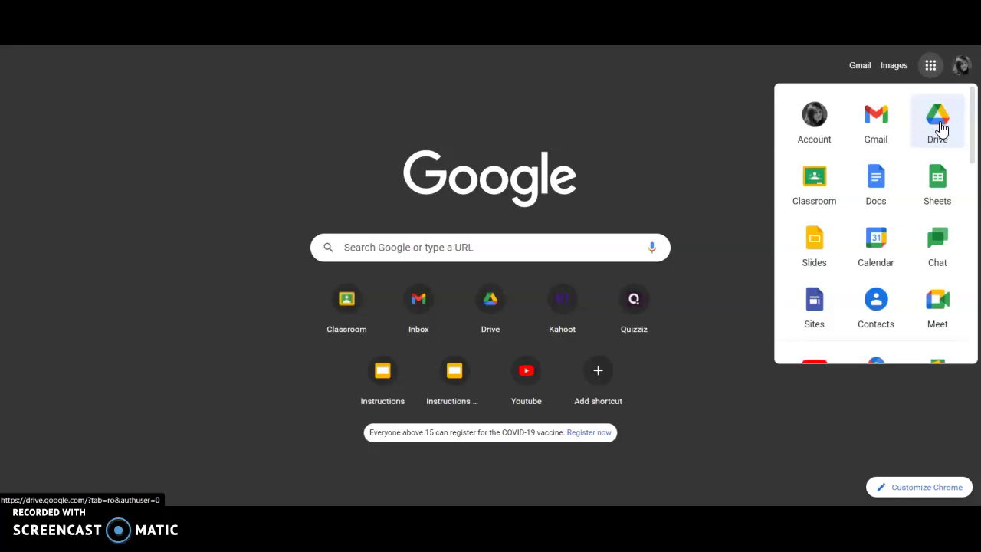
Launch Google Drive on My Drive and scroll down to the Files section showing the autumn photo.
click(755, 86)
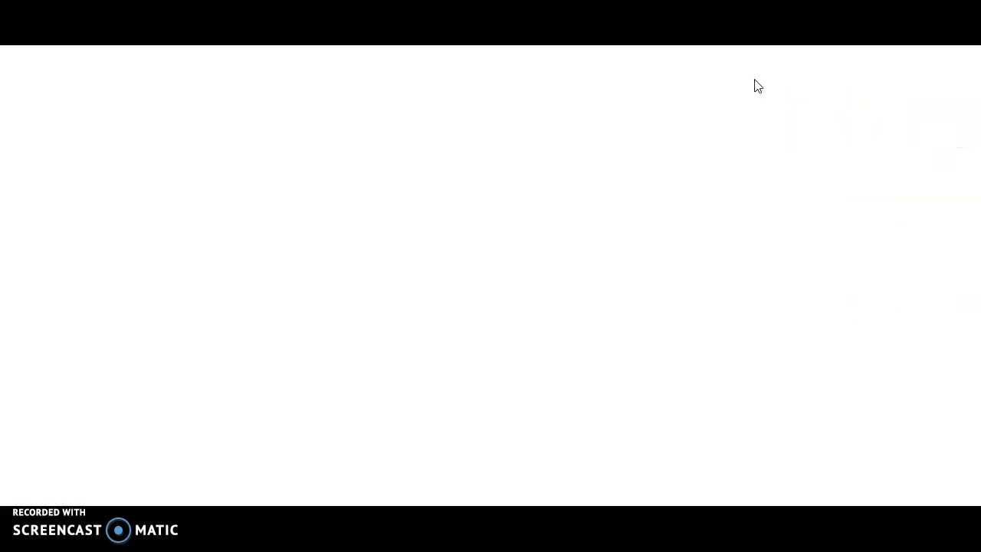
click(773, 146)
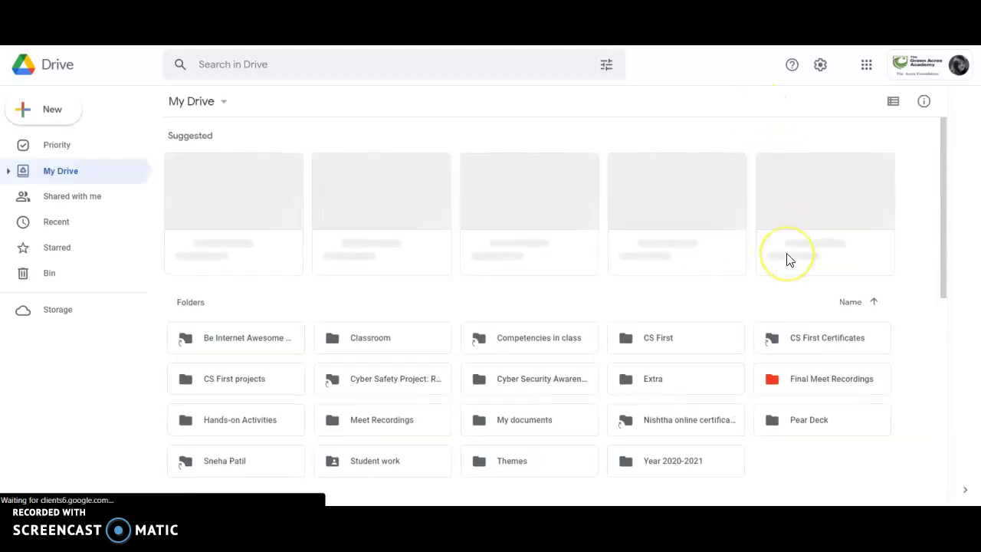
click(679, 264)
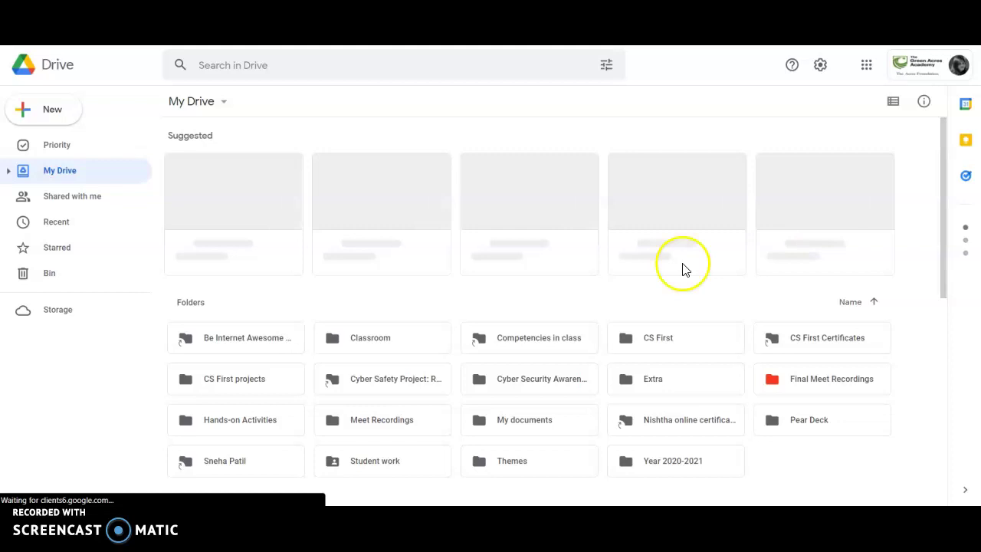
scroll(677, 268, down, 1)
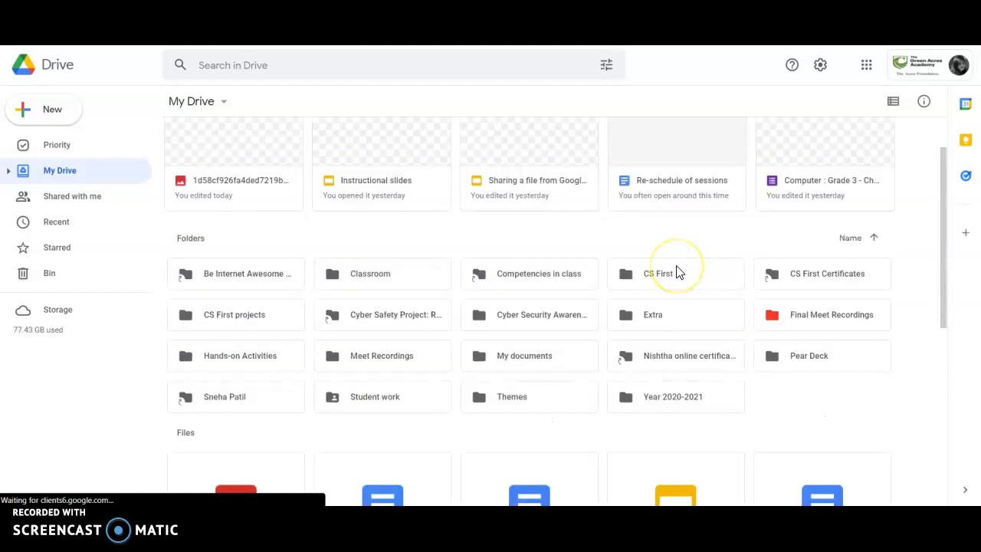
scroll(674, 272, down, 3)
scroll(675, 271, up, 3)
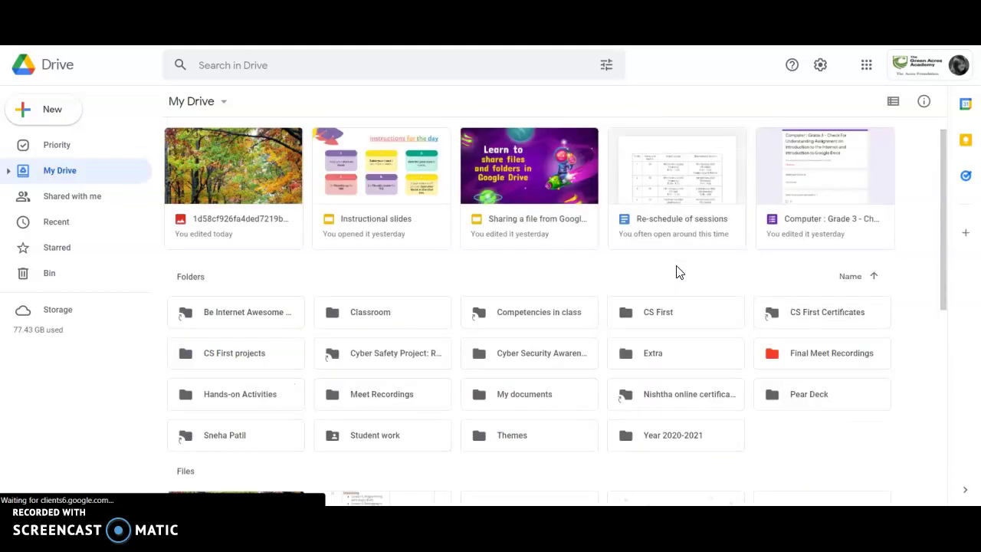
scroll(678, 271, up, 1)
scroll(677, 271, down, 5)
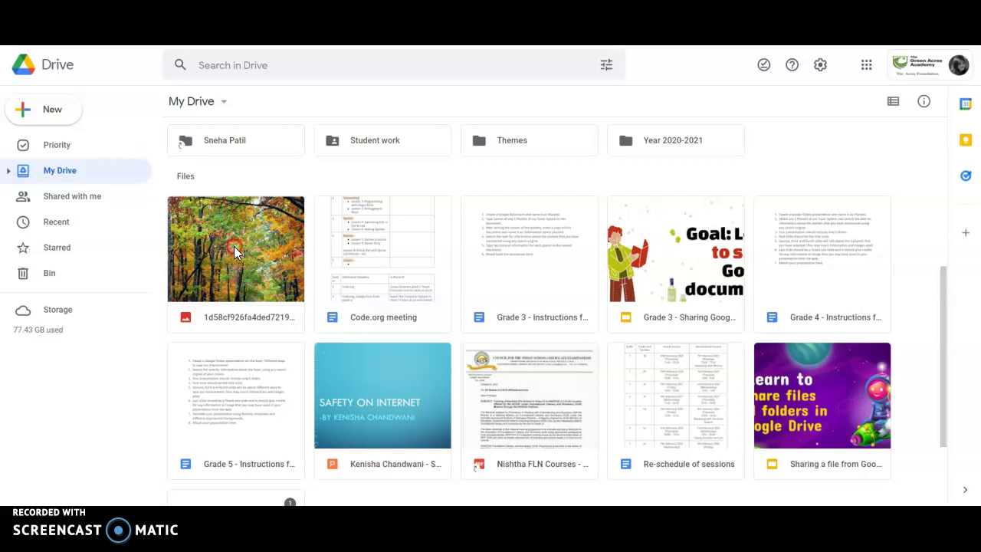
Open the Share dialog for the autumn photo from its right-click menu.
right_click(234, 246)
mouse_move(235, 253)
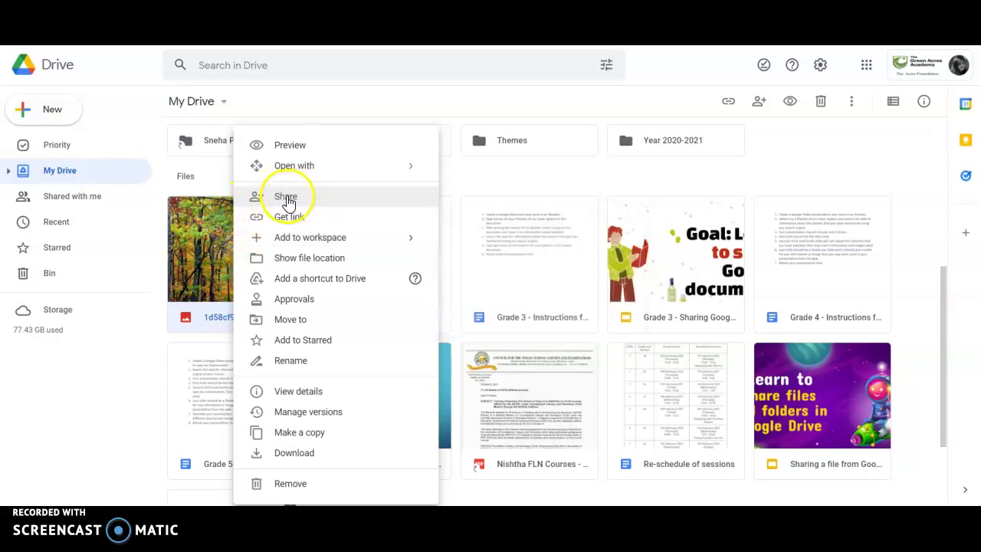
click(285, 199)
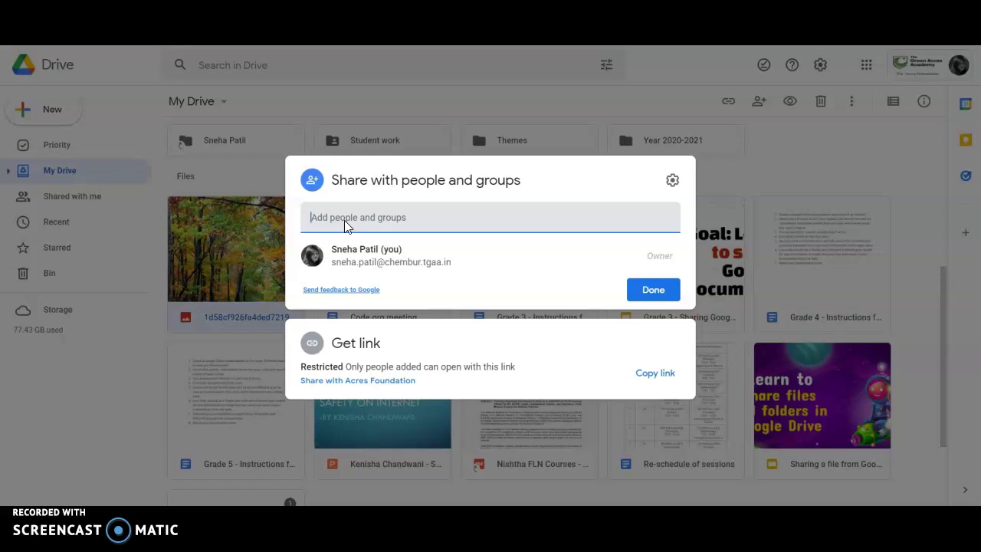
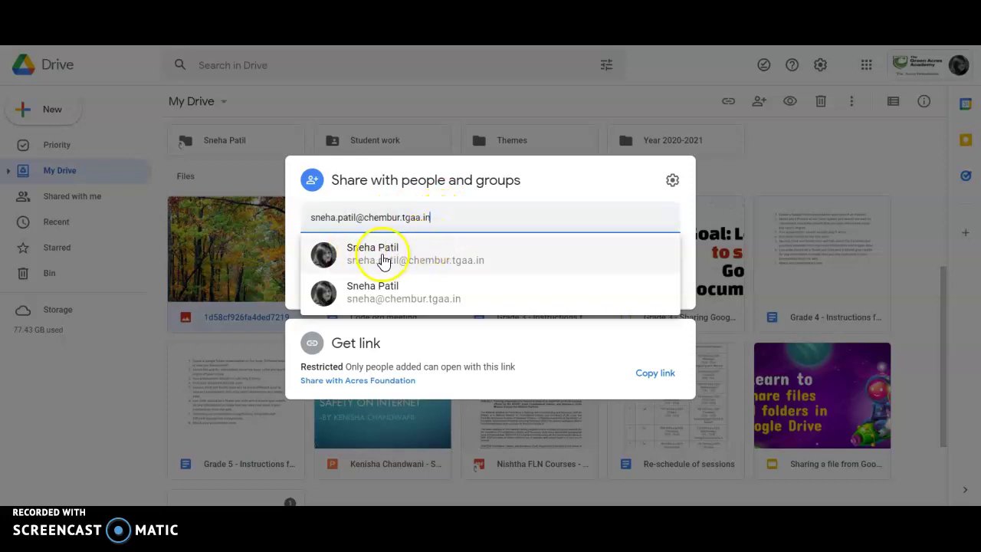
Enter the recipient's school e-mail address in the Add people and groups field, fixing a typo.
mouse_move(374, 257)
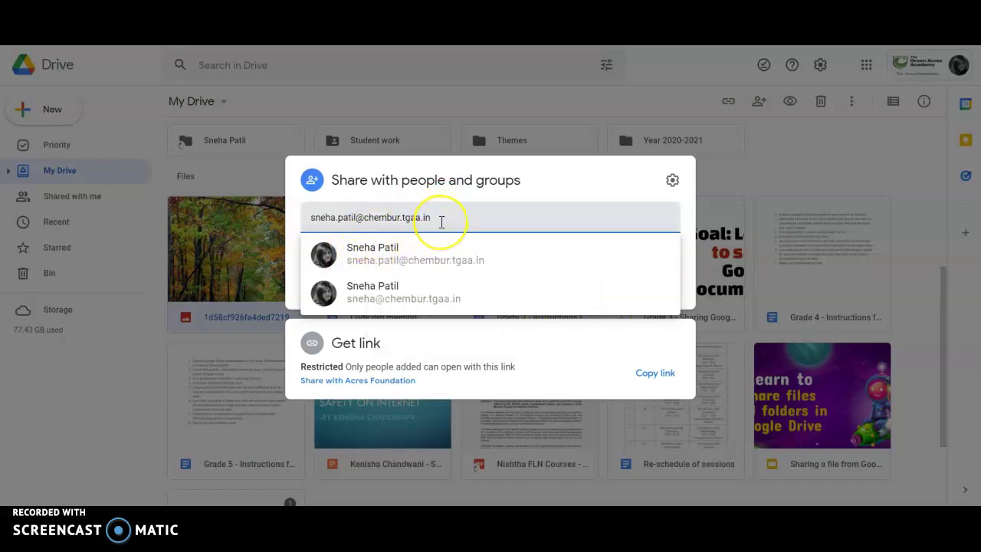
Add the suggested contact as a recipient and choose her access role from the role dropdown.
click(394, 250)
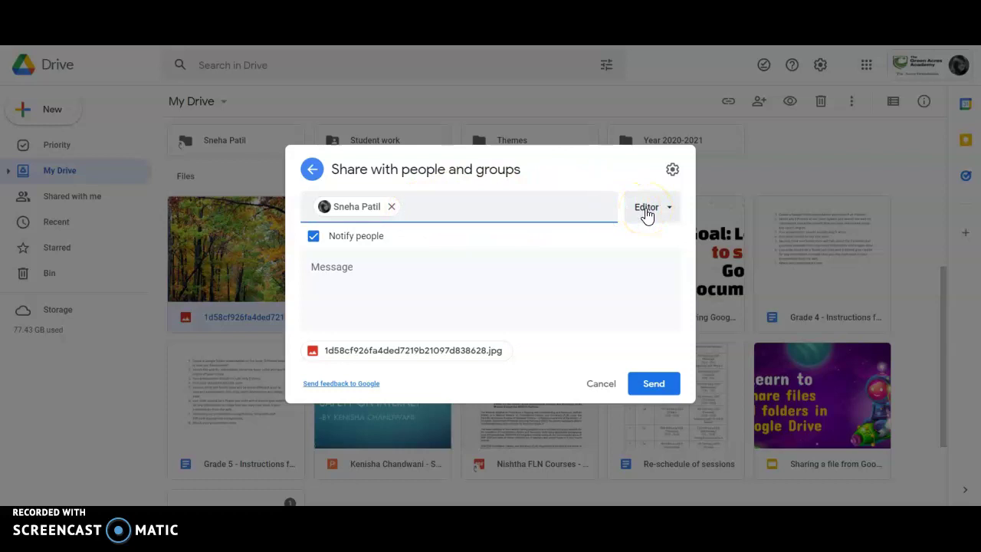
click(648, 215)
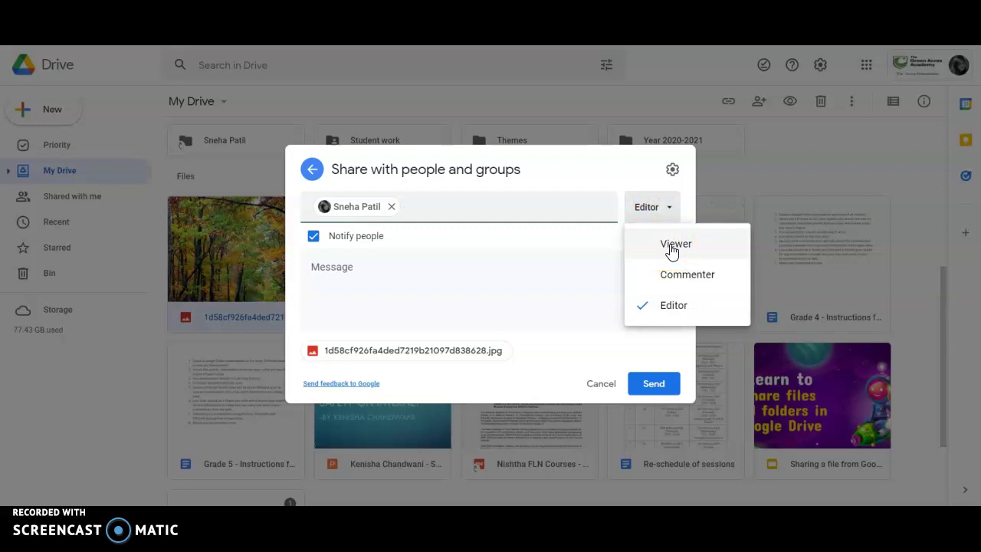
click(670, 280)
Switch the invitee's access role from Viewer to Editor, keeping notification on with no message.
click(658, 245)
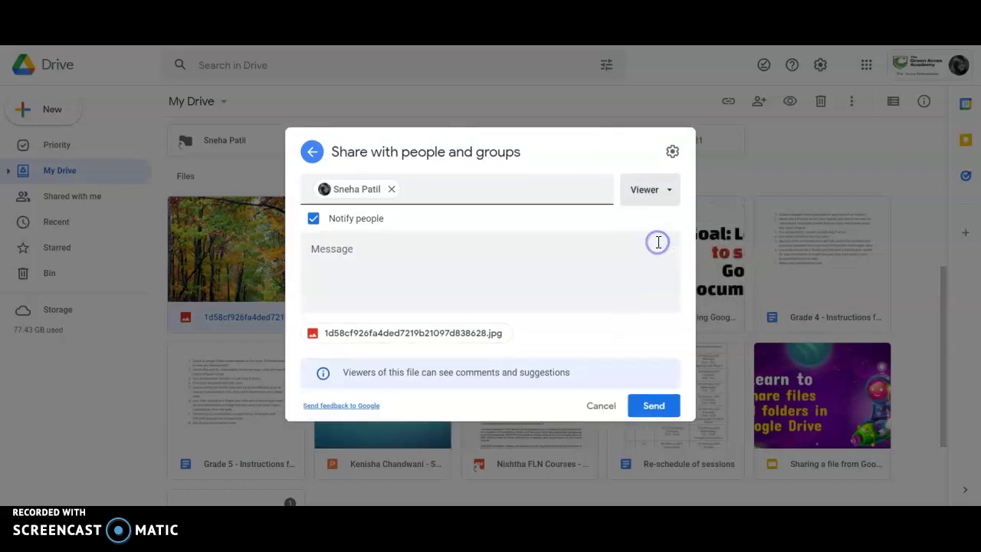
click(653, 404)
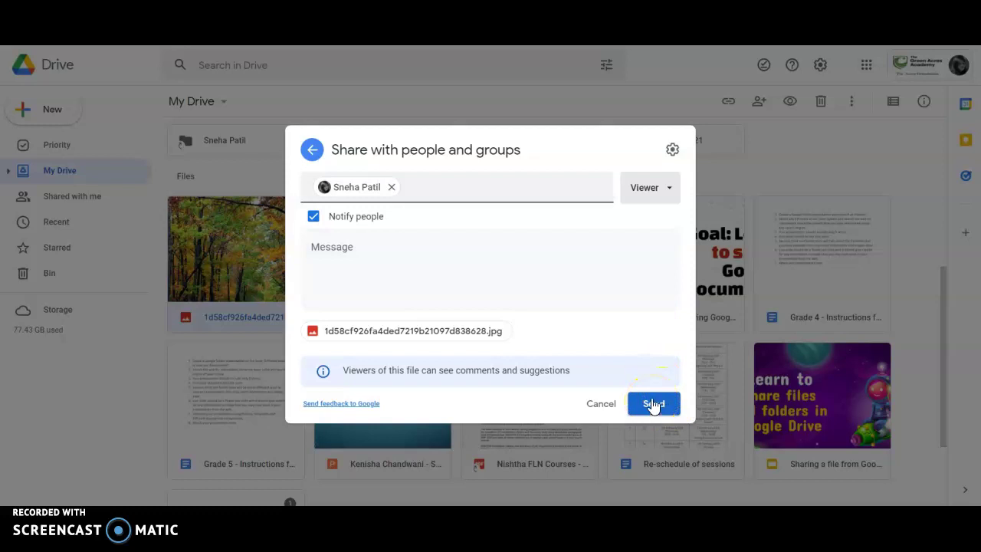
click(650, 195)
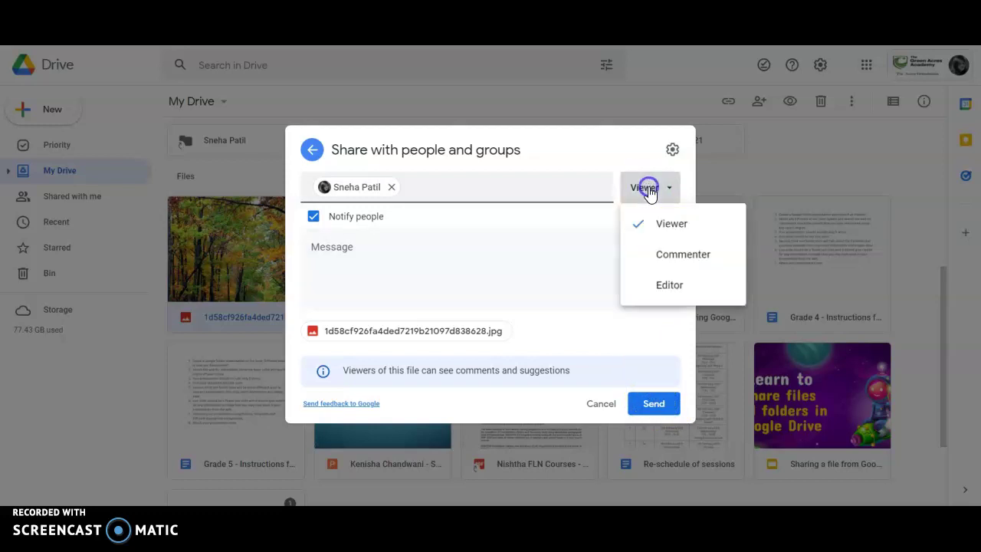
click(648, 286)
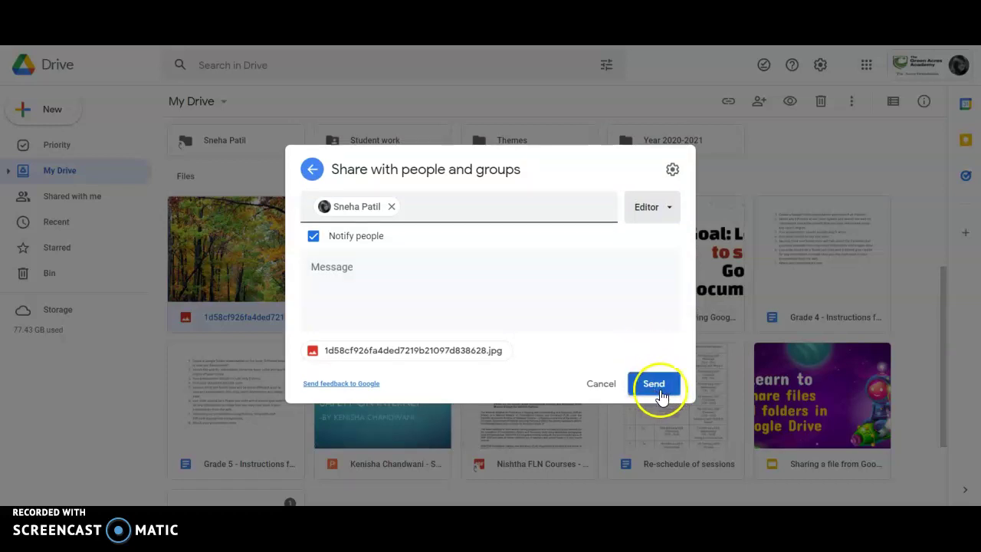
click(325, 273)
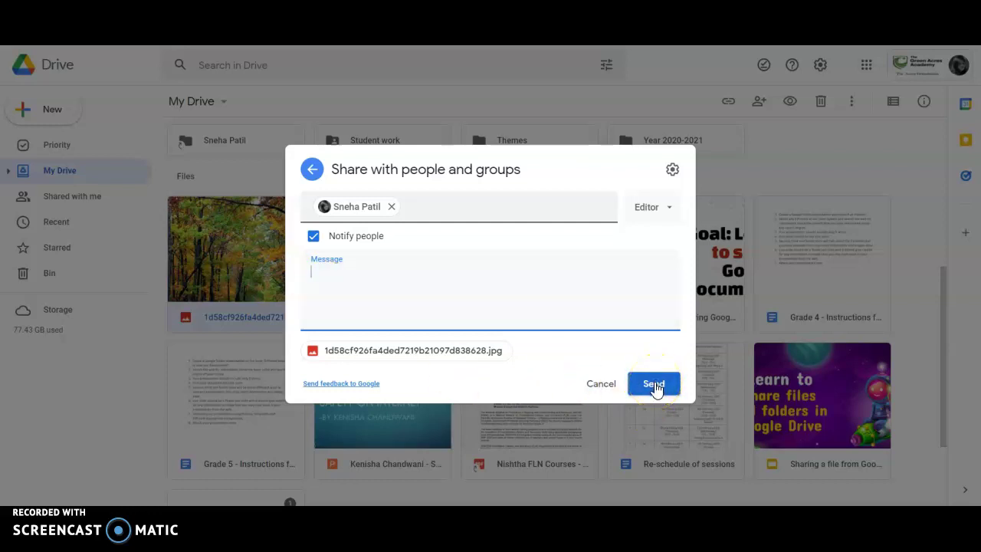
Cancel the pending invitation, returning to the owner-only dialog with Restricted link access.
click(613, 383)
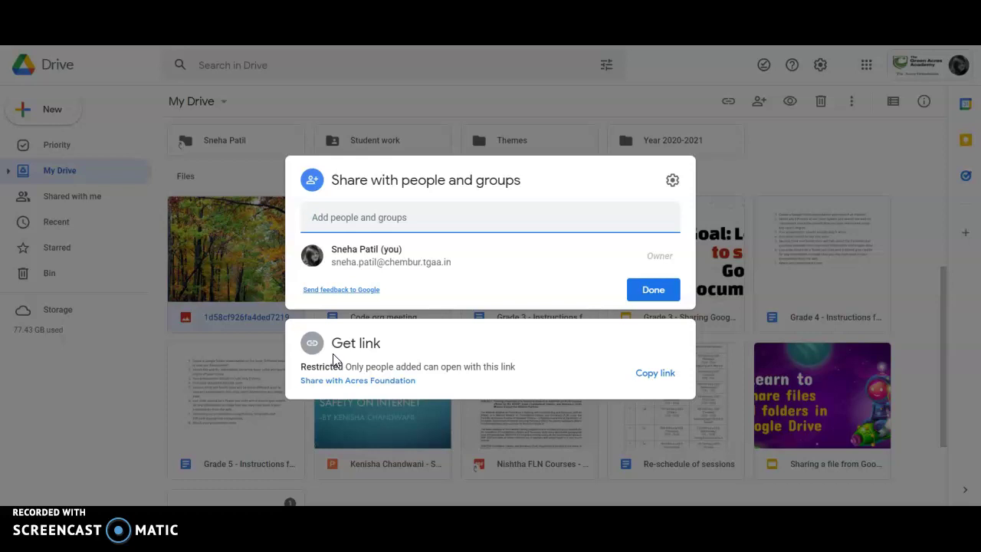
Share the photo's link with Acres Foundation as Editor, copy the link, and close the dialog.
click(357, 382)
click(359, 380)
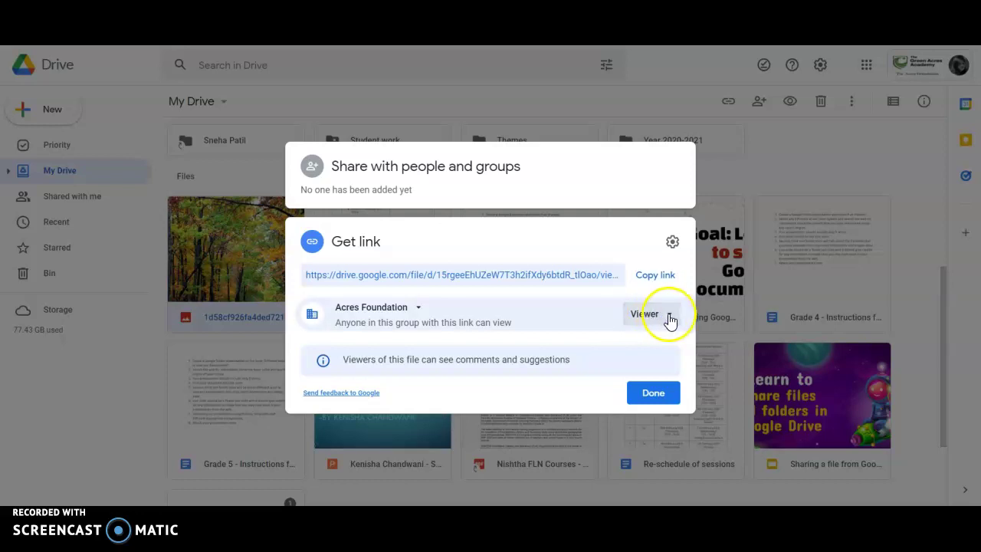
click(671, 321)
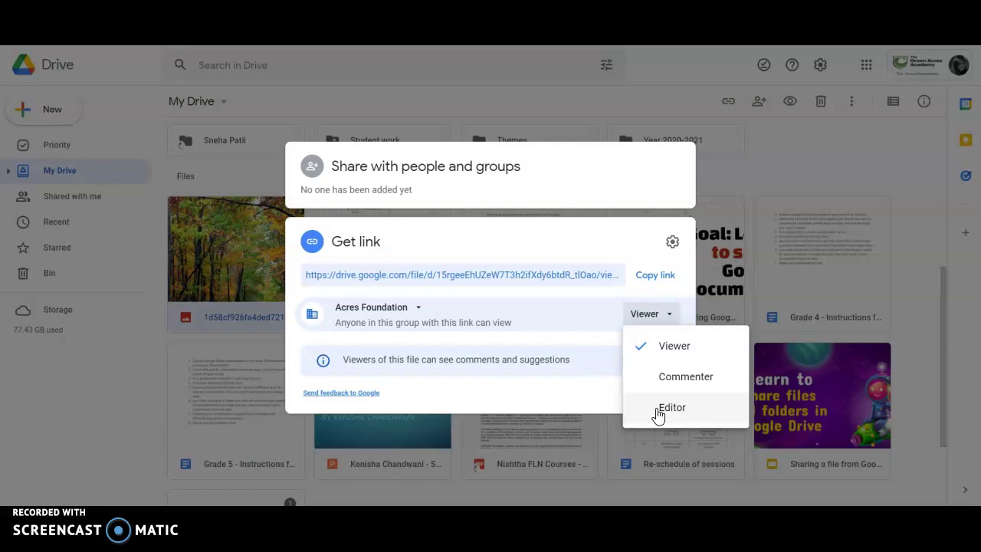
click(672, 407)
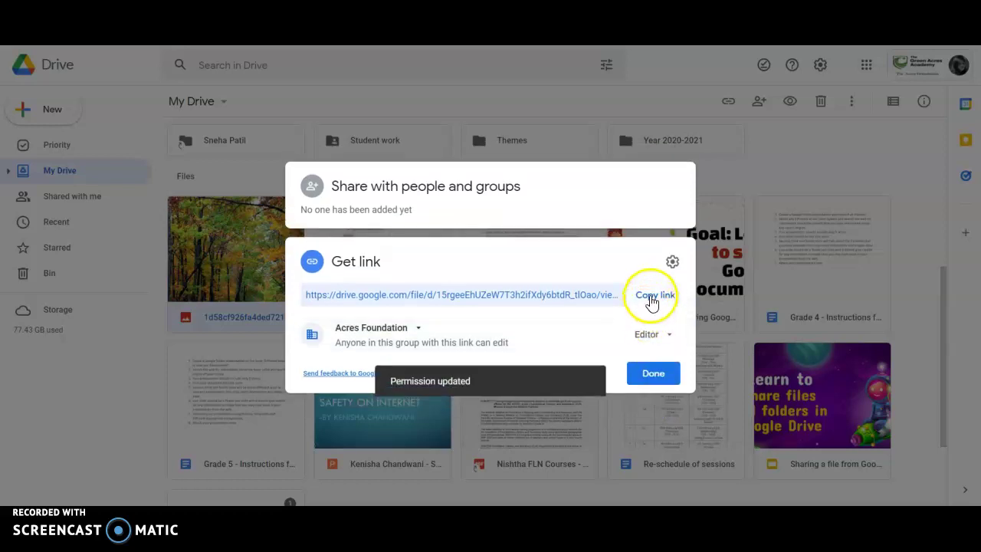
click(652, 301)
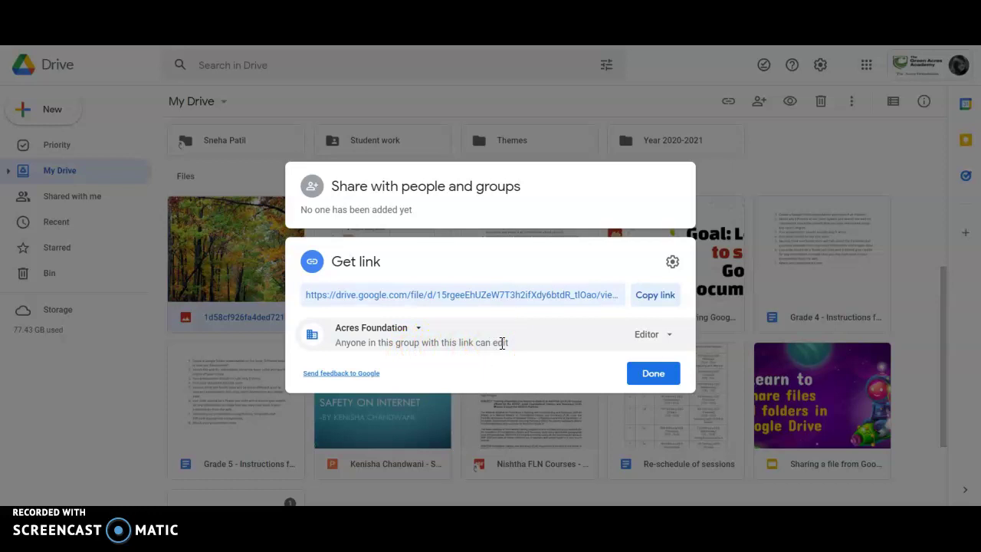
click(651, 375)
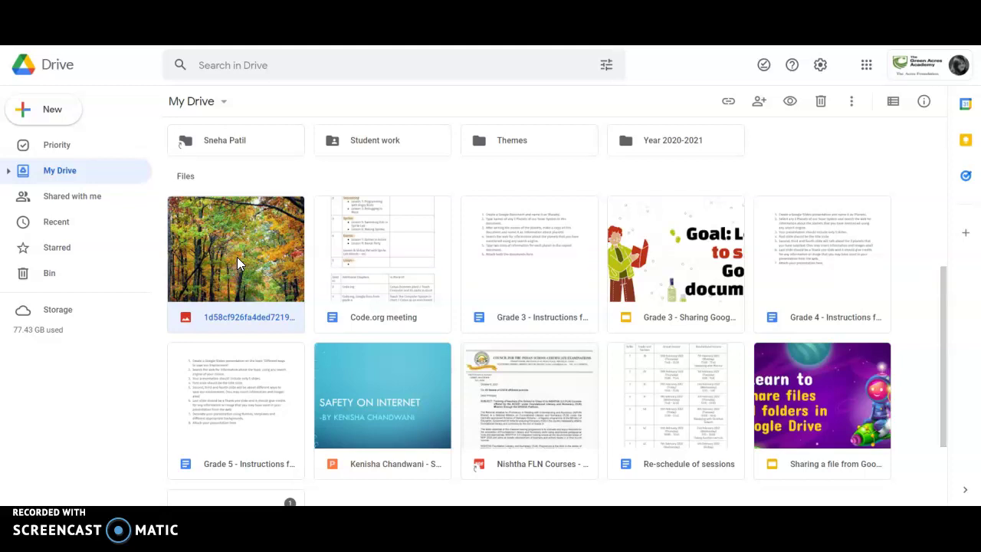
Reopen the photo's sharing settings and change the Acres Foundation link role to Viewer.
right_click(236, 257)
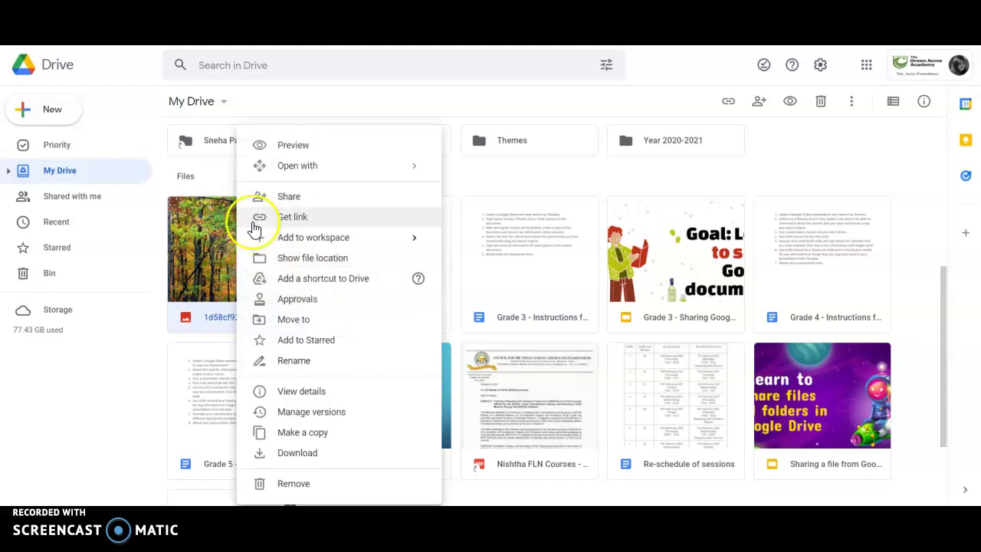
click(285, 199)
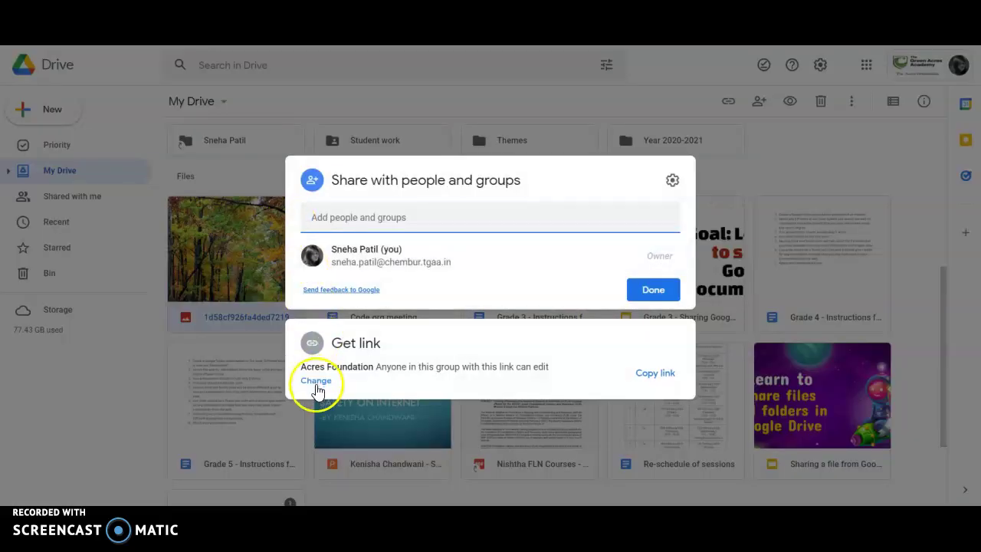
click(317, 386)
click(644, 335)
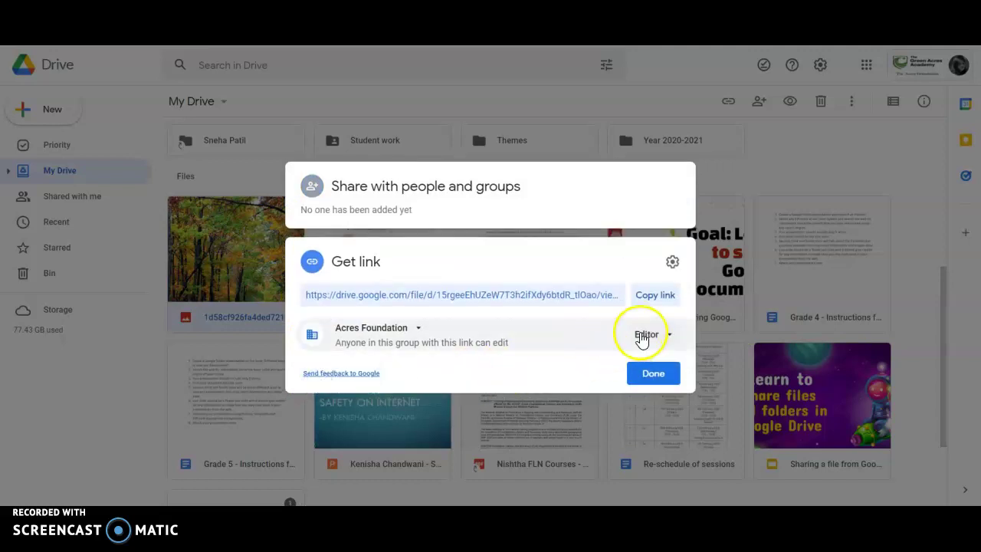
click(656, 364)
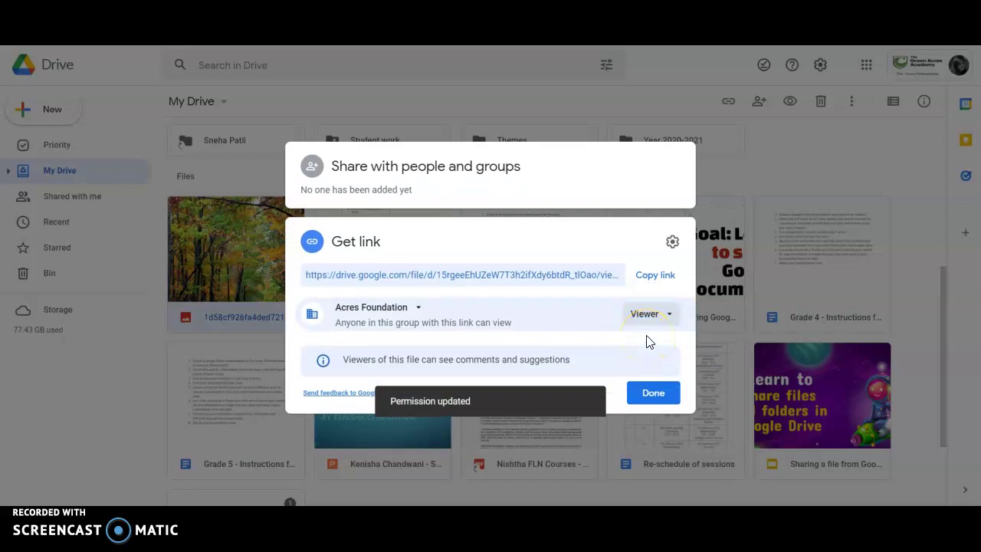
click(649, 381)
click(649, 404)
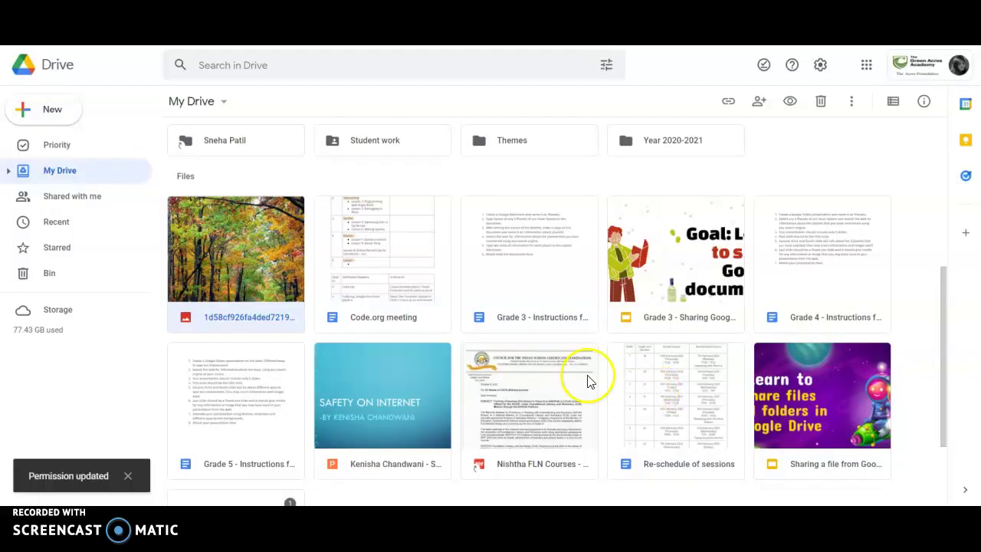